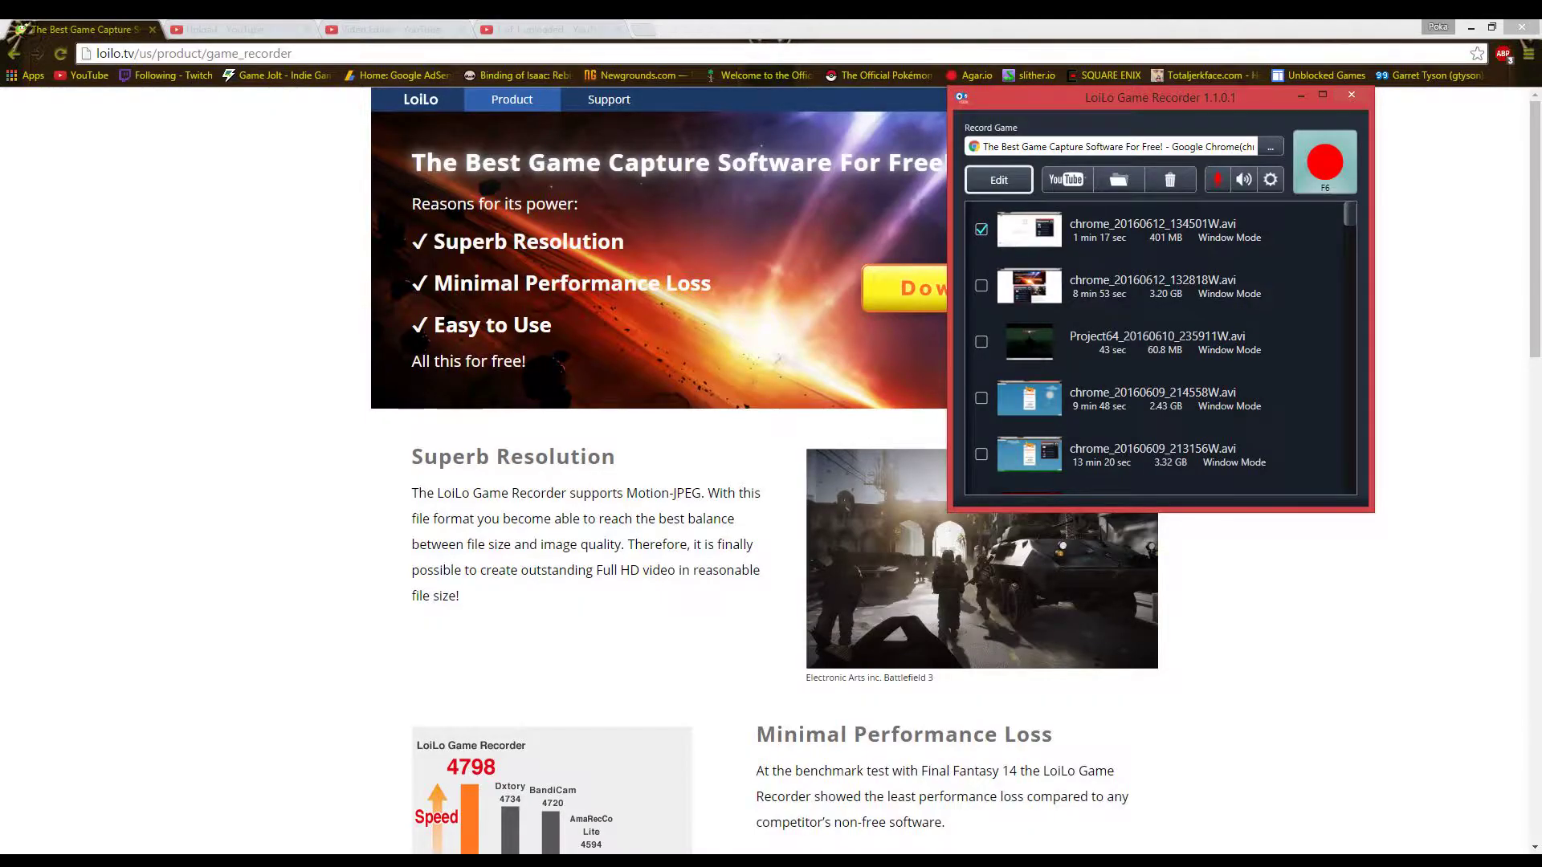
Start recording the Chrome window with F6, then hide the recorder with Alt+Tab.
key(F6)
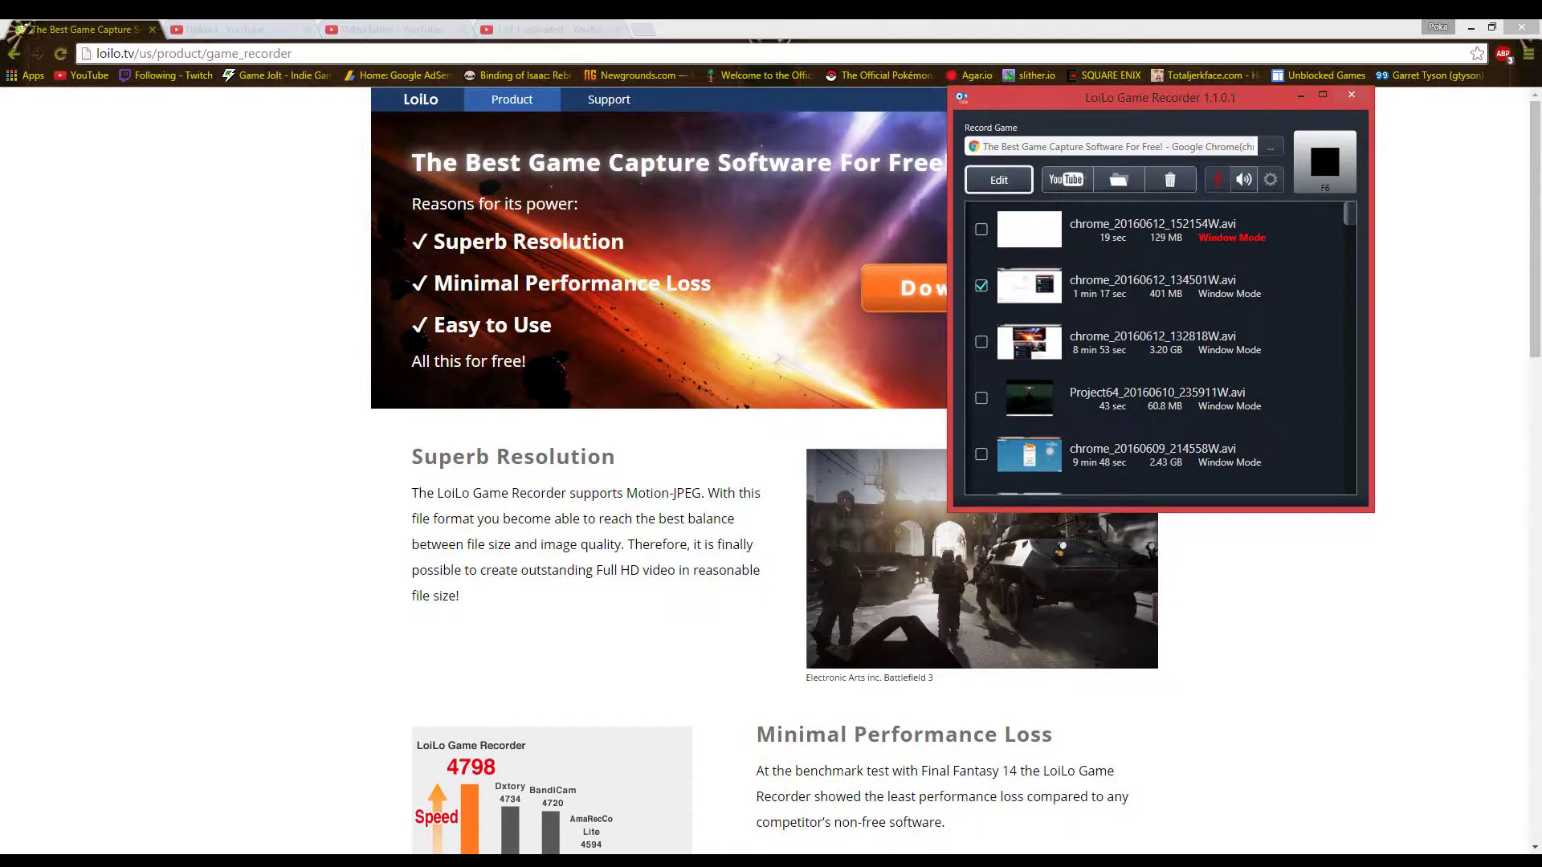
key(alt+Tab)
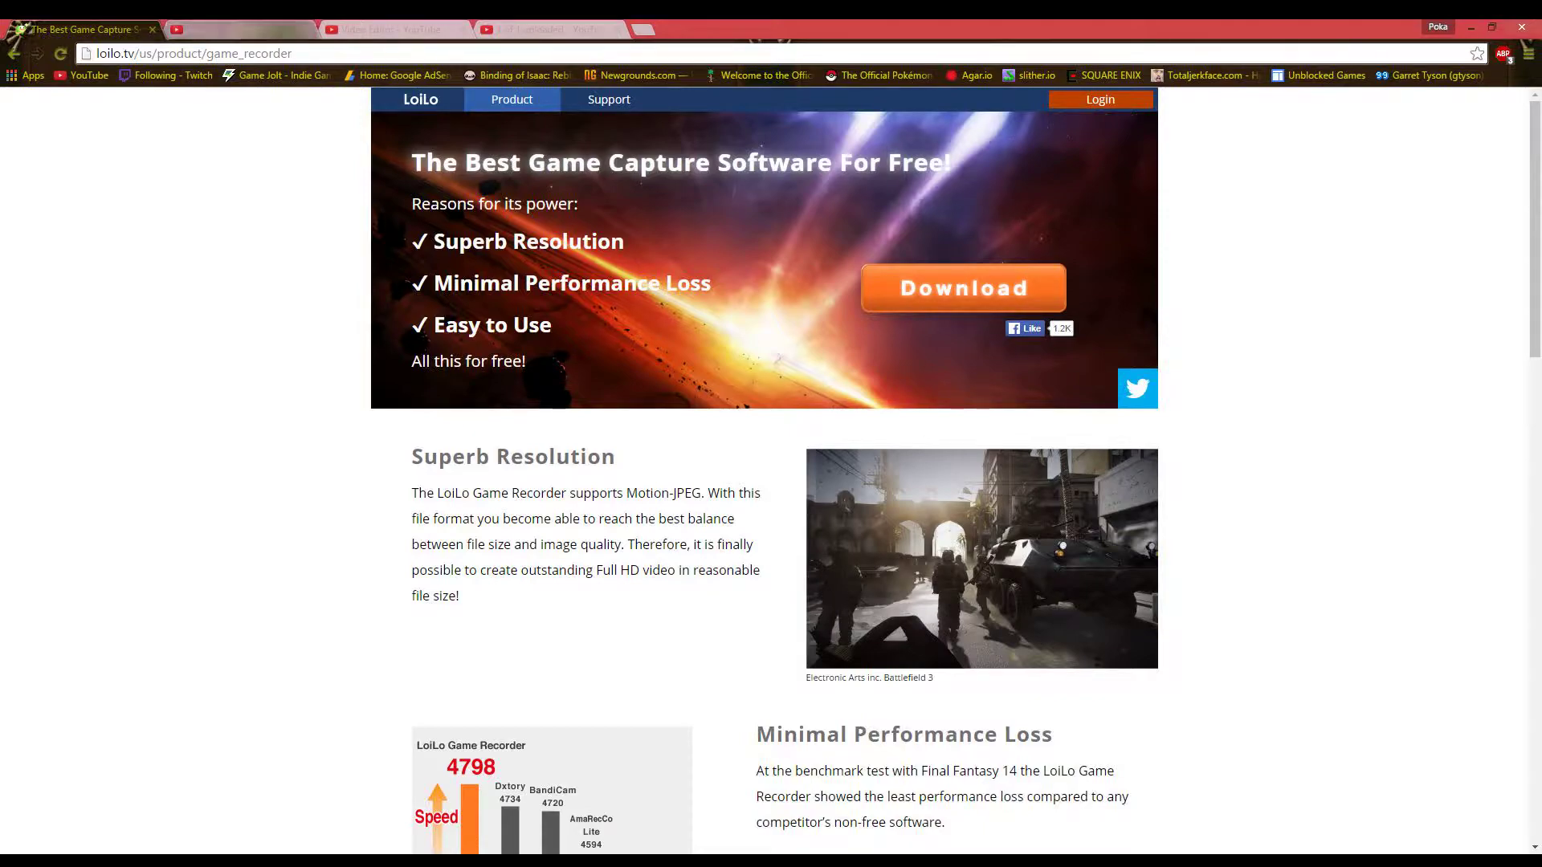
Focus the Chrome address bar, dismiss its suggestions, and bring back the recorder window.
click(759, 49)
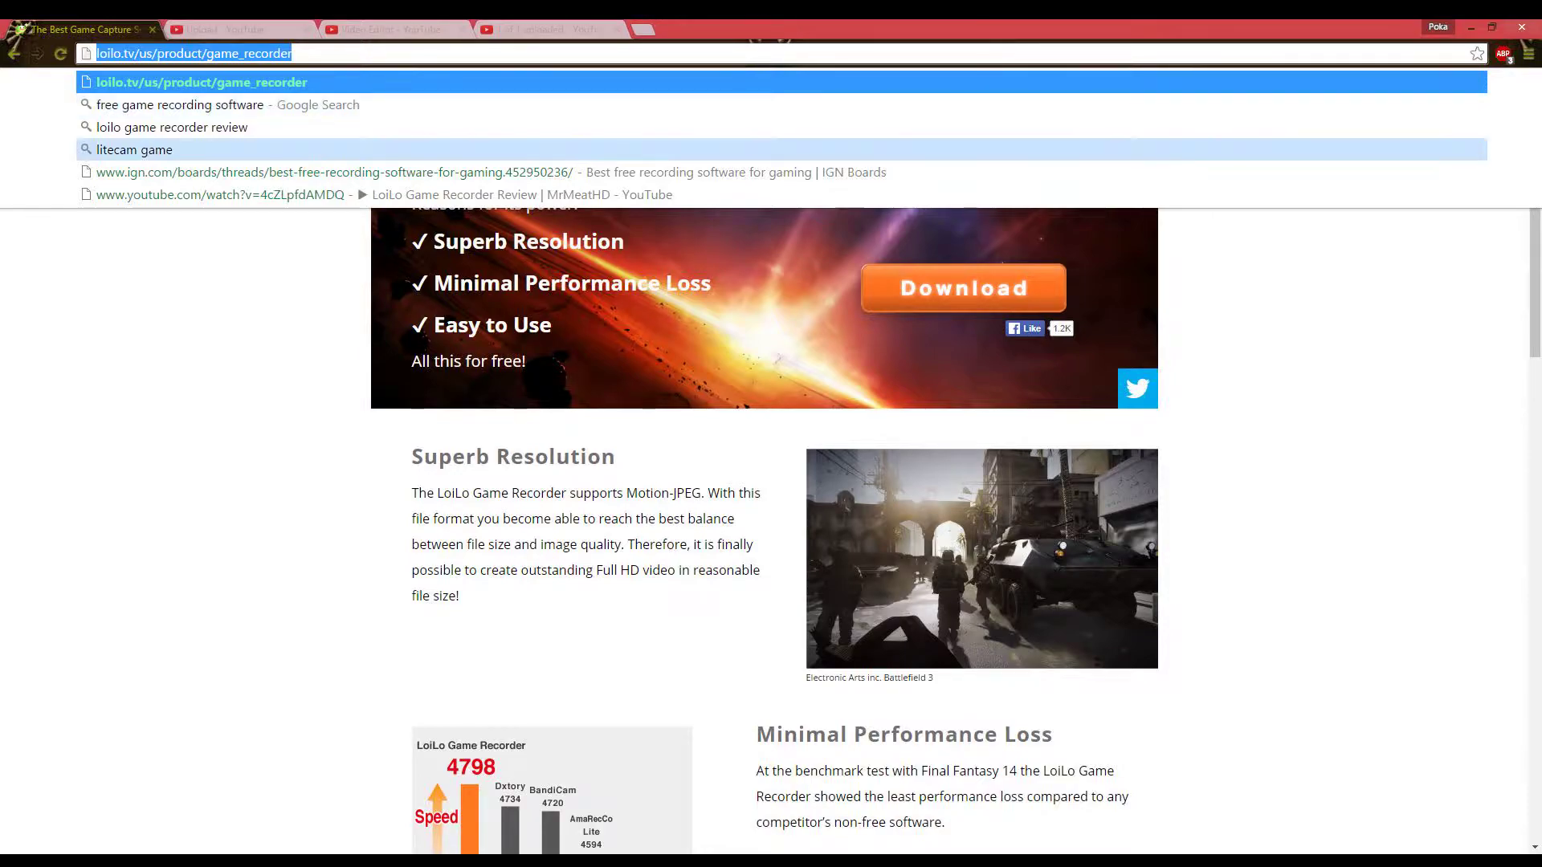
key(Escape)
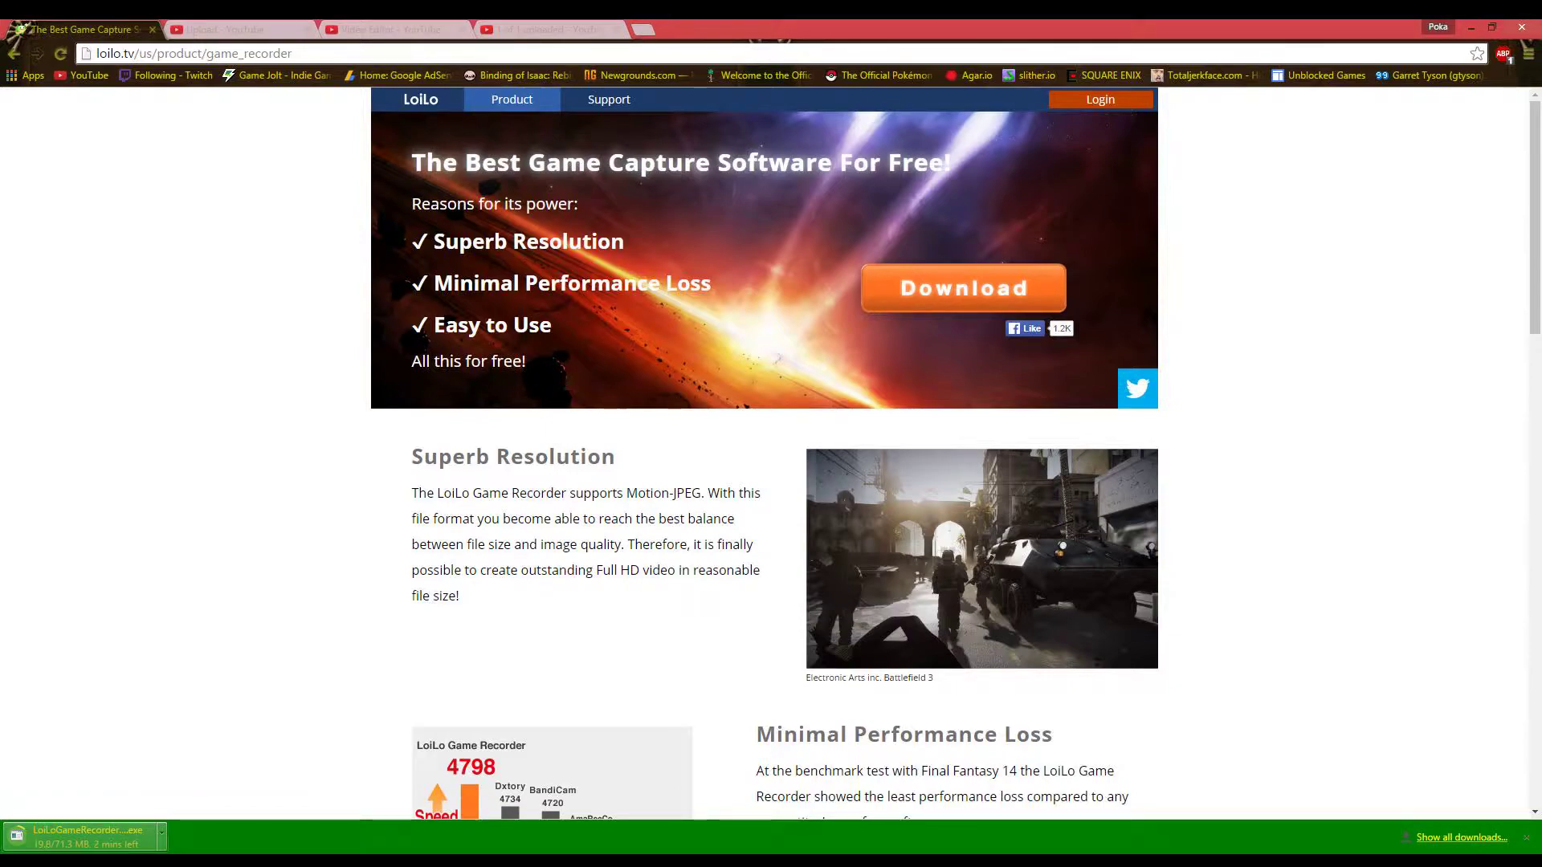
key(F6)
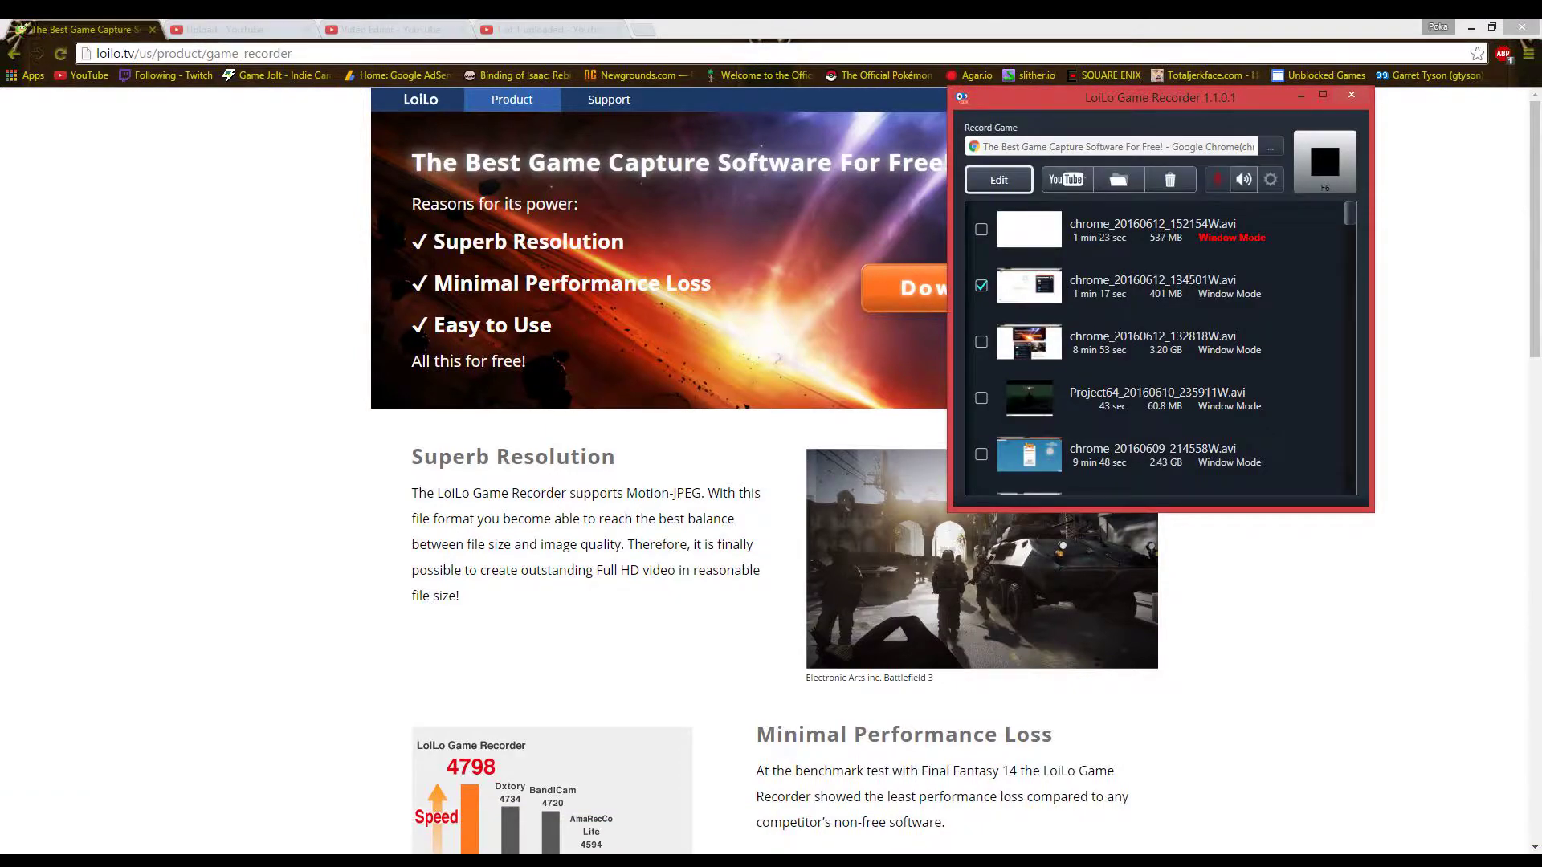
Drag the recorder window from the top-right toward the screen centre.
drag(1157, 96, 834, 169)
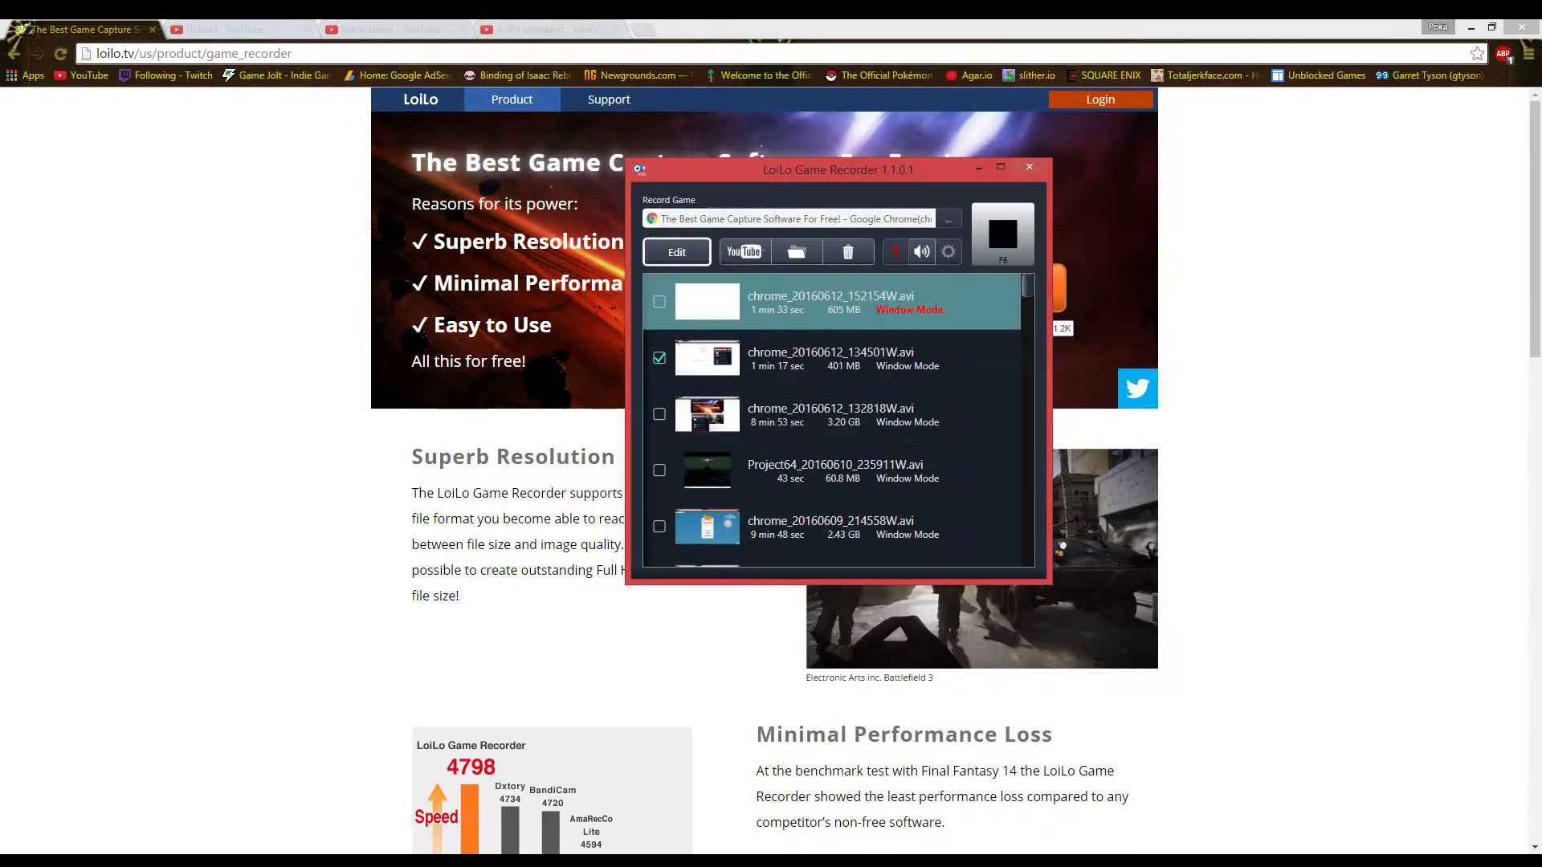
scroll(838, 420, down, 3)
scroll(836, 421, down, 3)
scroll(837, 421, down, 3)
scroll(837, 420, down, 3)
scroll(838, 421, down, 3)
scroll(837, 421, down, 3)
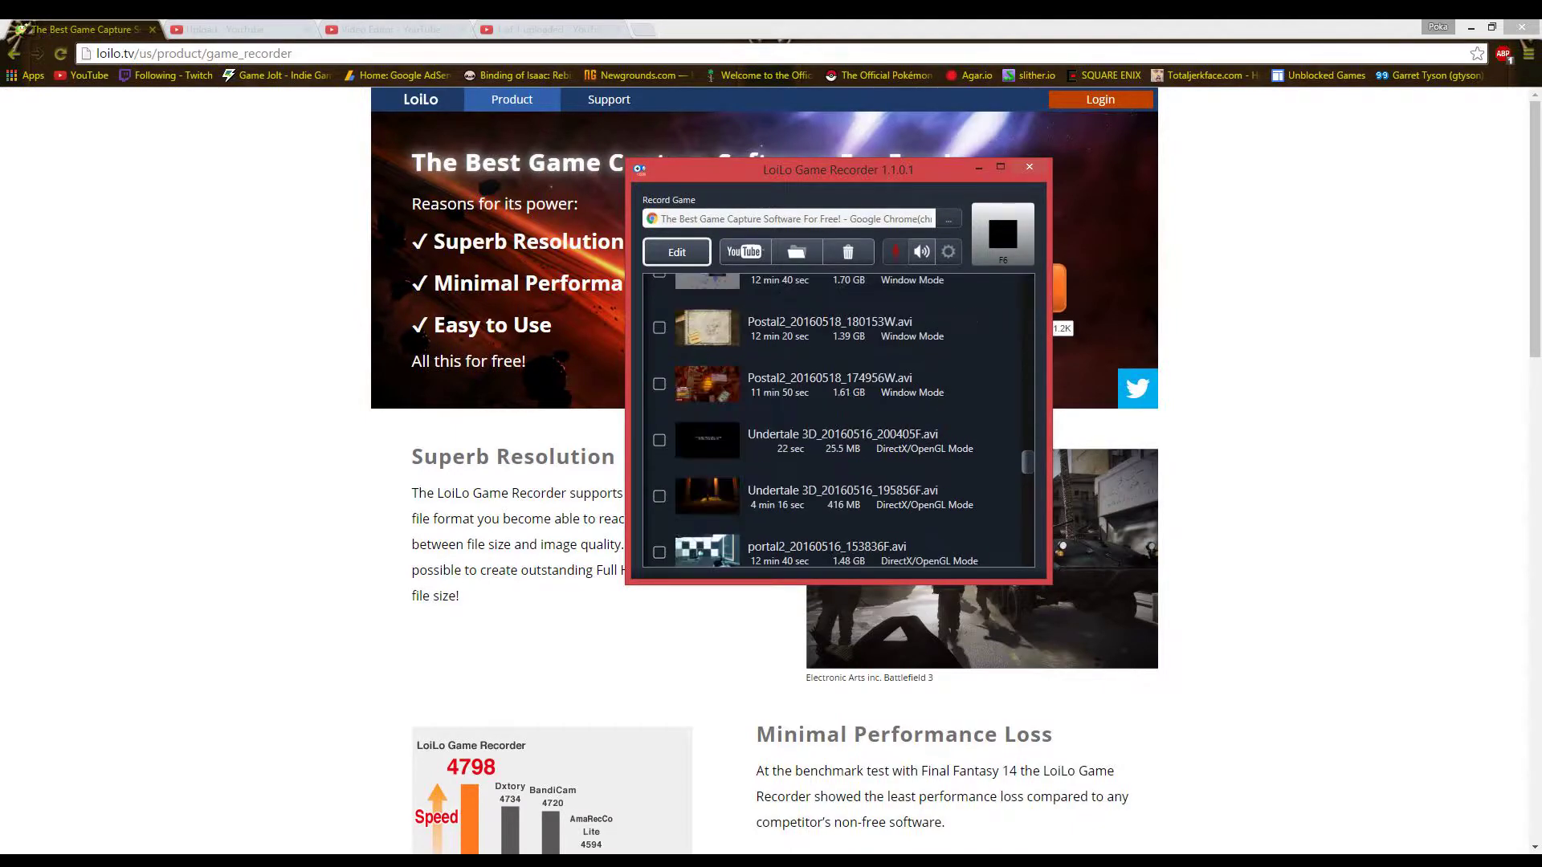
scroll(837, 421, up, 3)
scroll(838, 420, up, 3)
scroll(838, 421, up, 3)
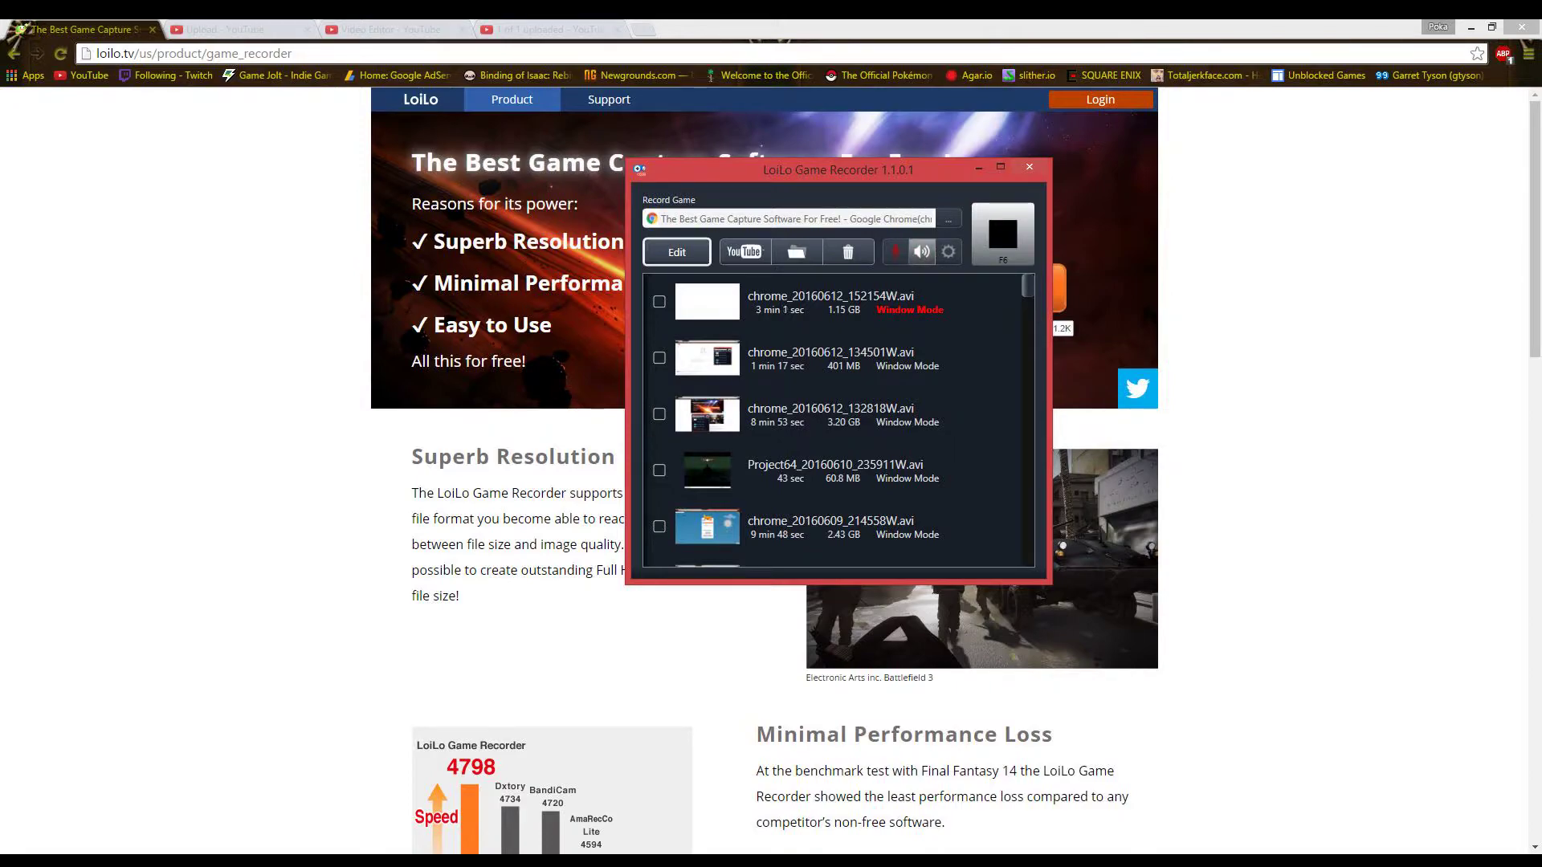
click(922, 251)
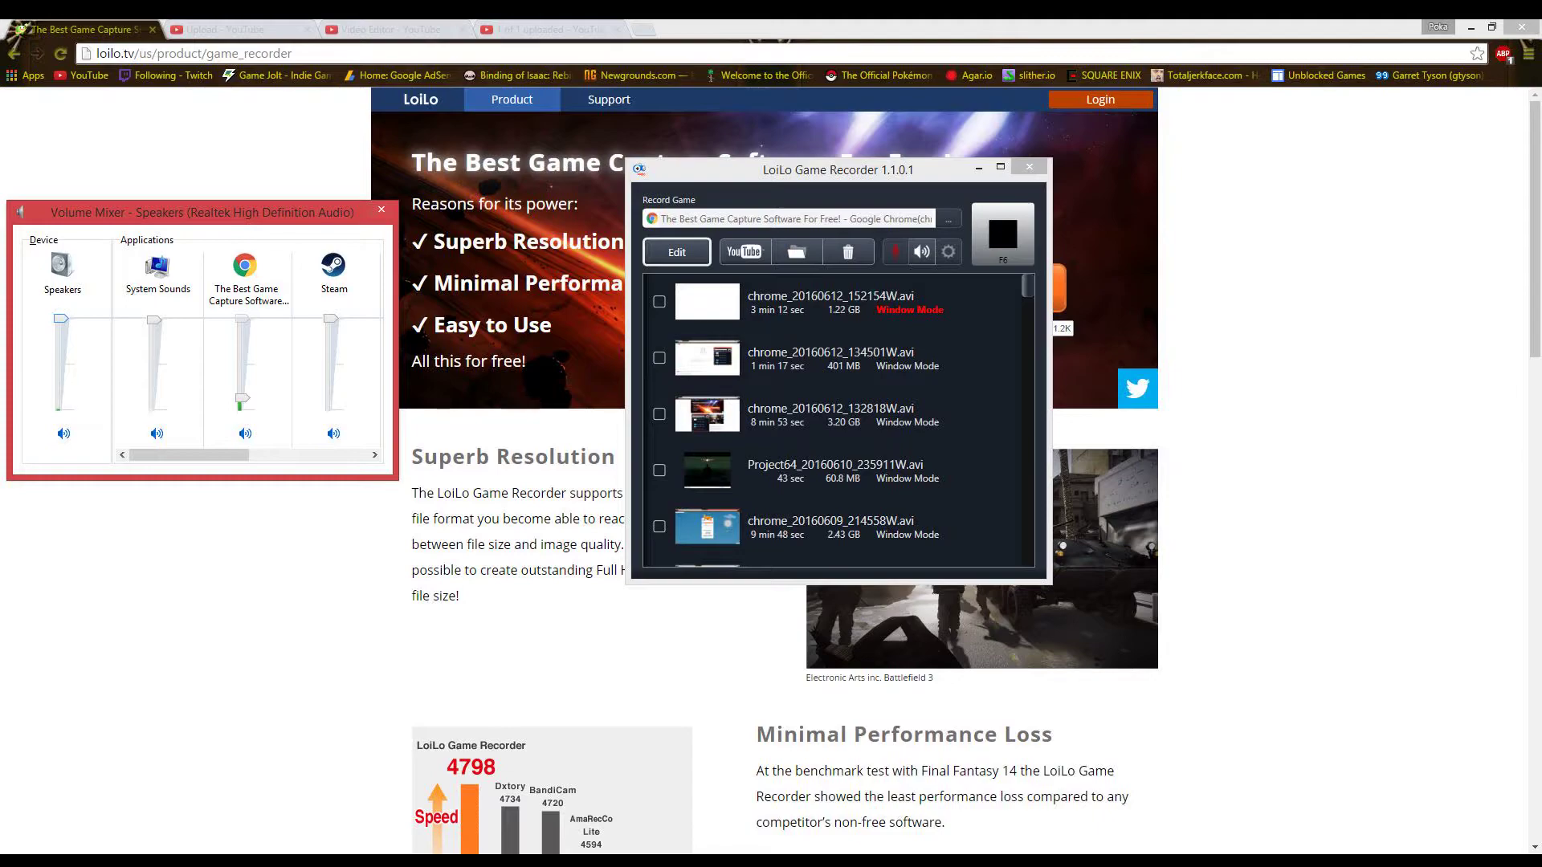
key(alt+F4)
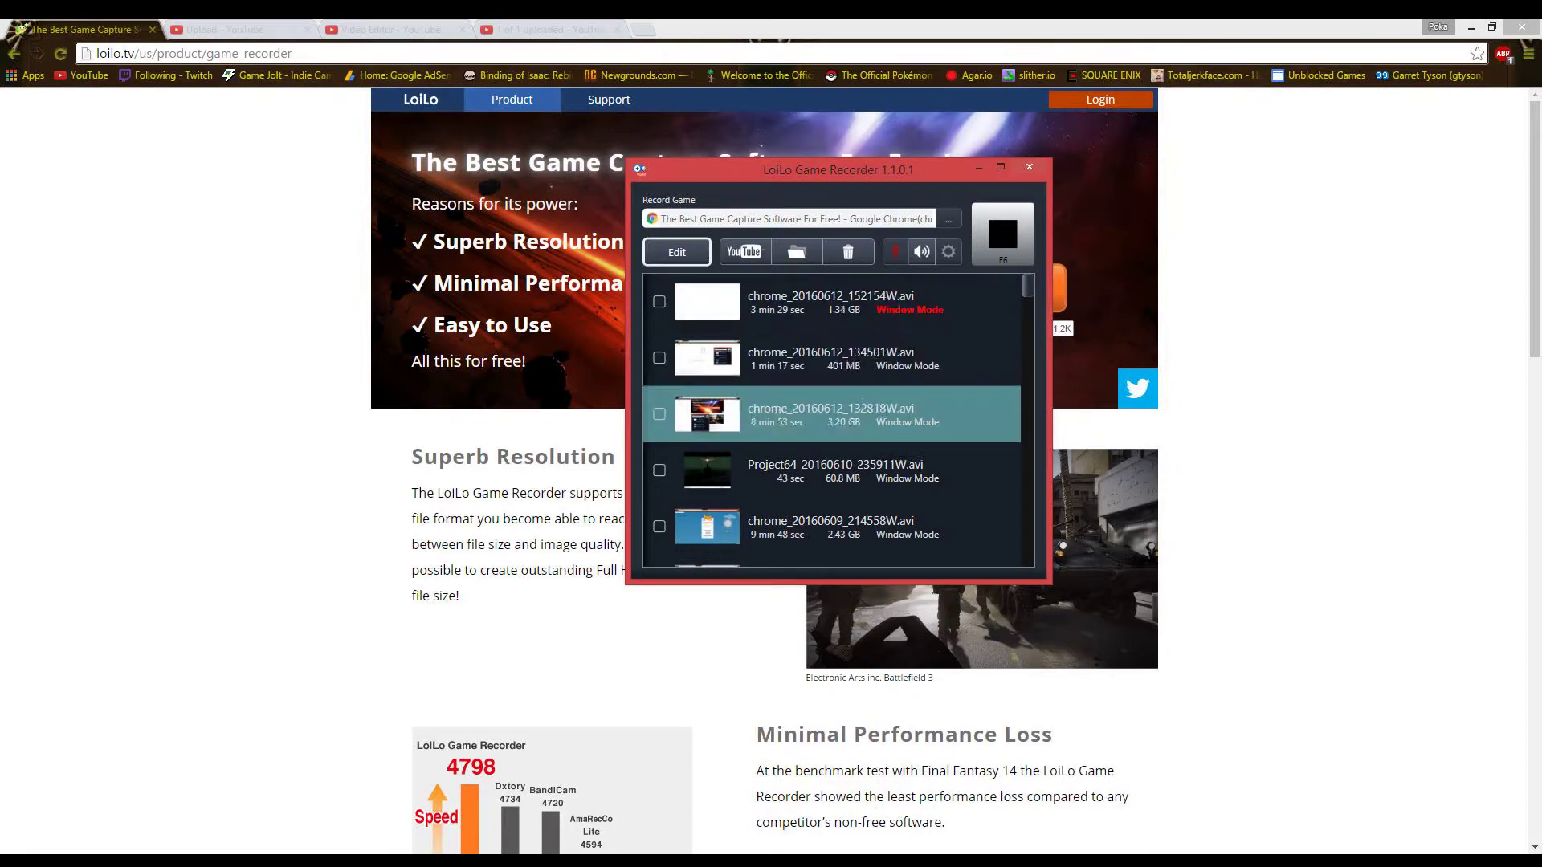
Mark chrome_20160612_132818W.avi alone and confirm deleting it from the recordings list.
click(660, 413)
click(659, 358)
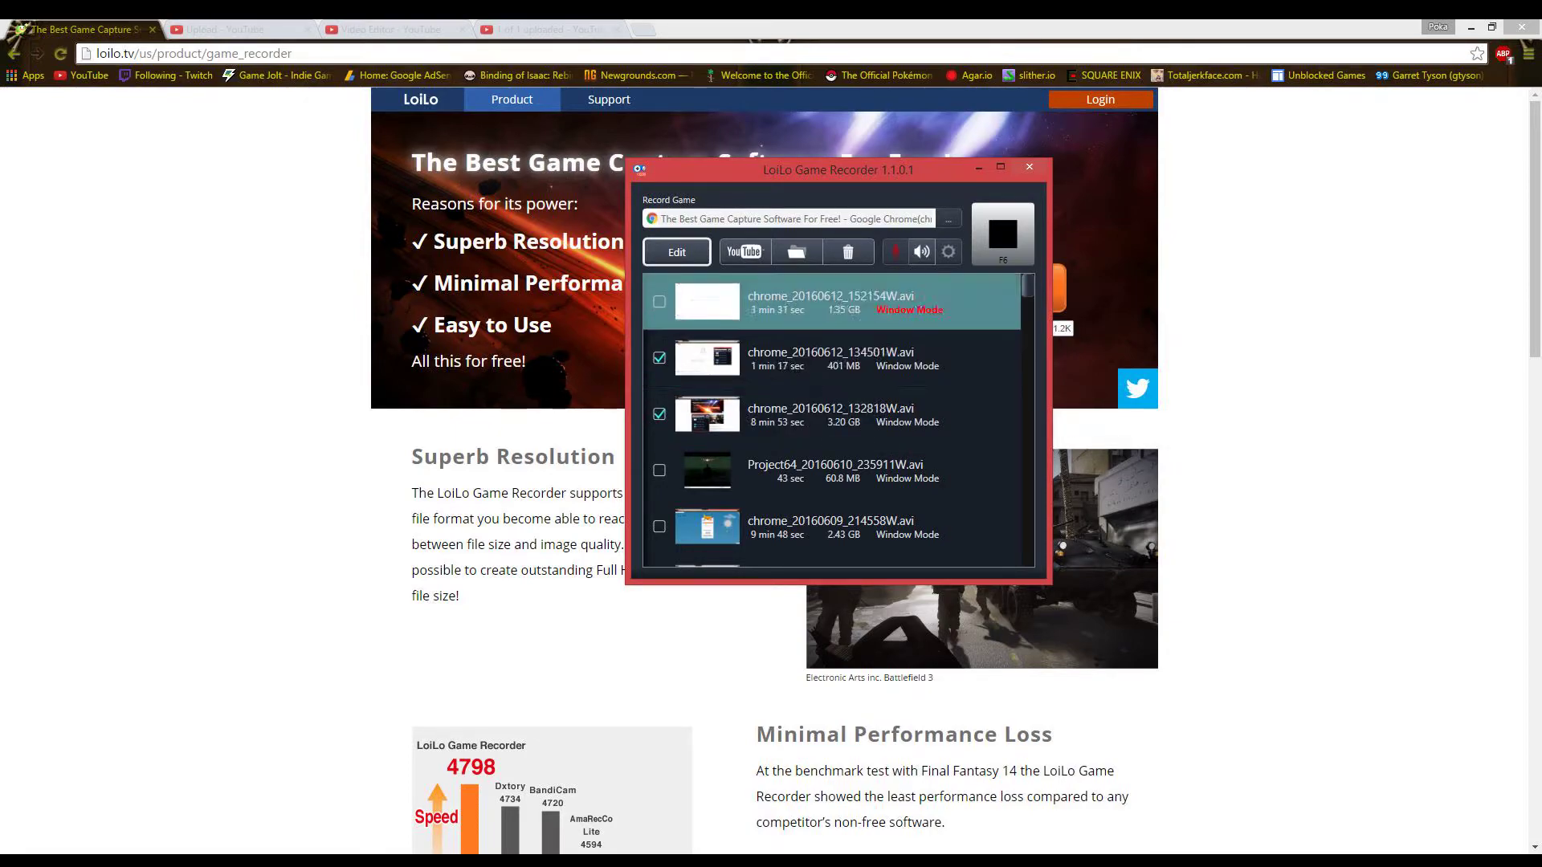
click(659, 358)
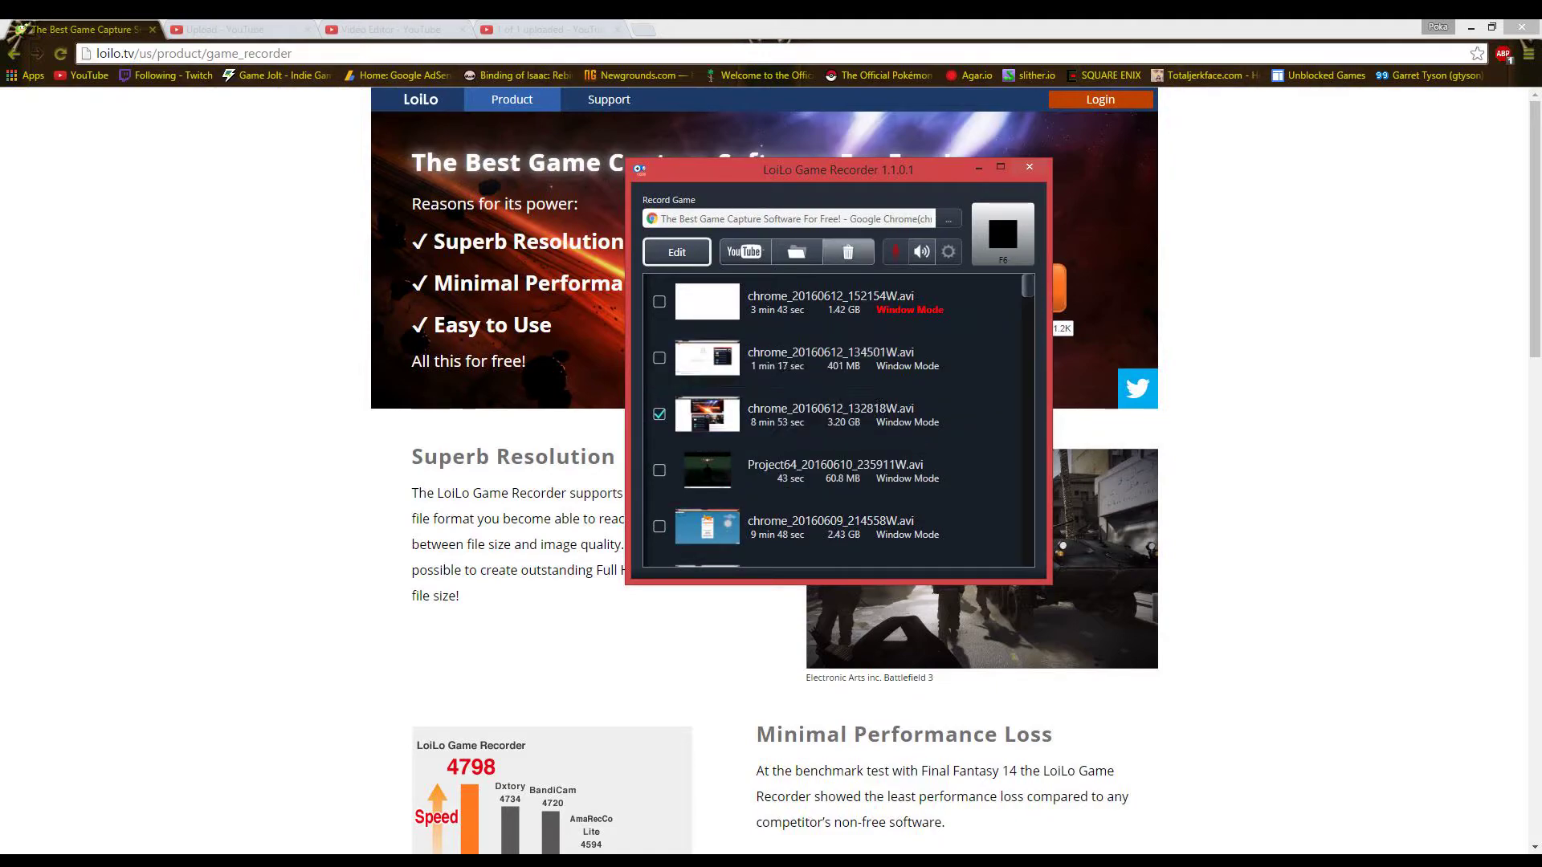
key(Delete)
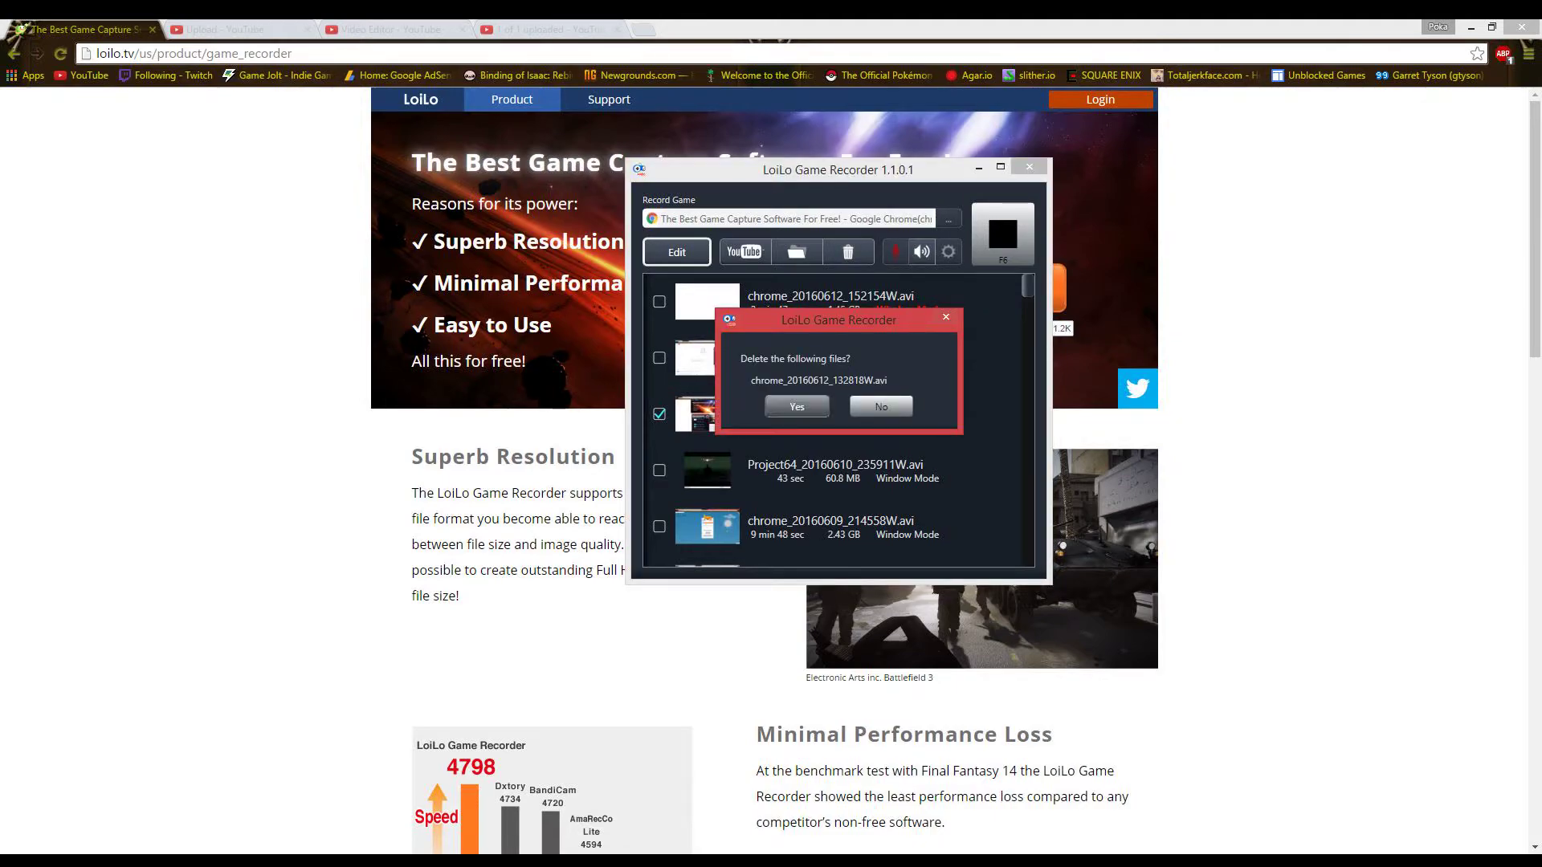
click(796, 406)
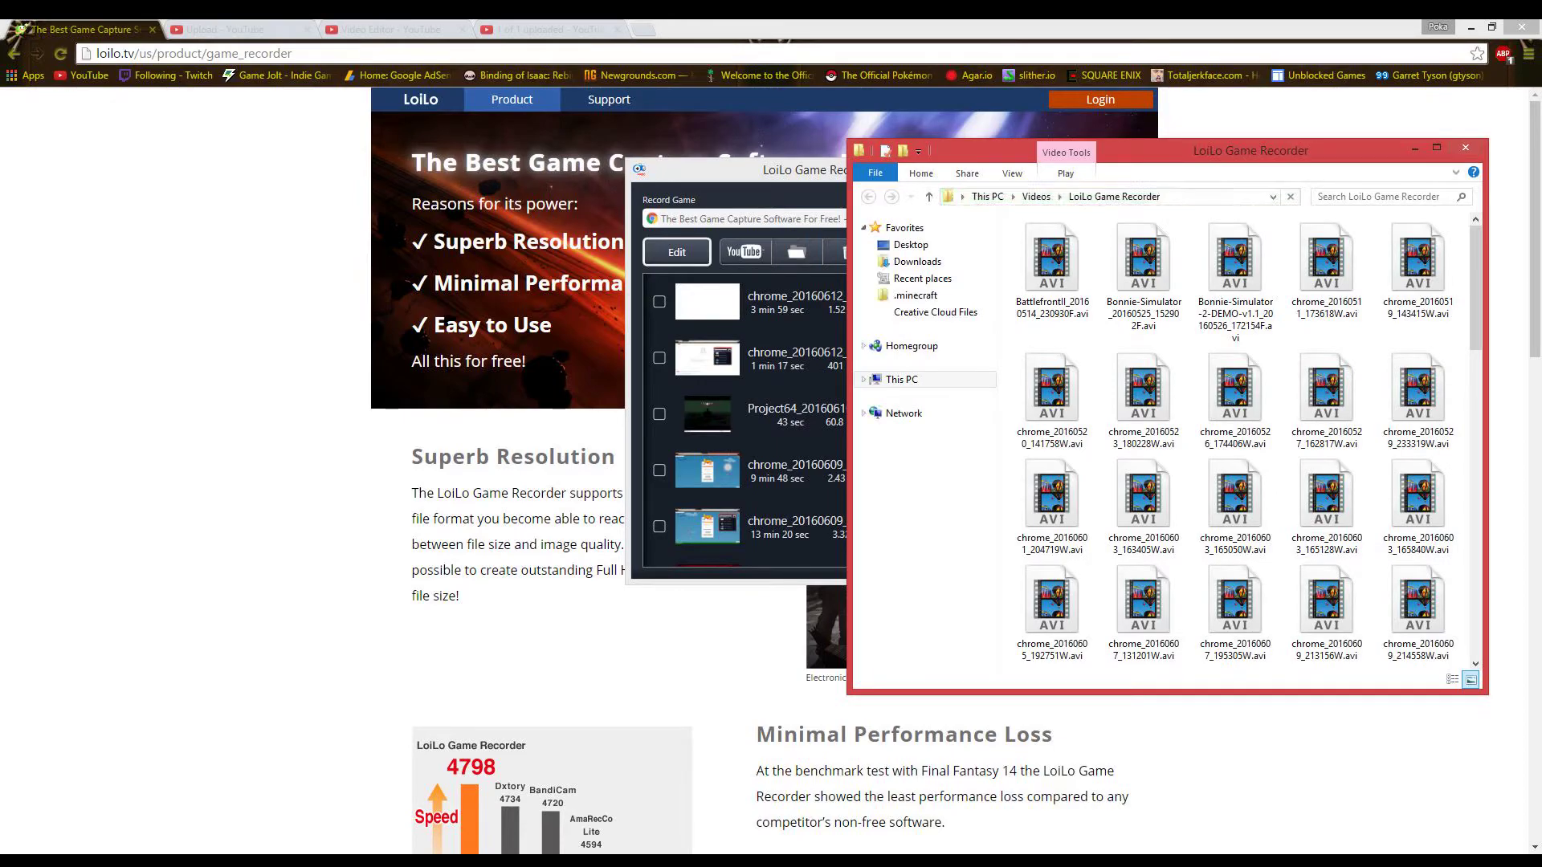
scroll(1235, 434, down, 5)
scroll(1236, 435, down, 5)
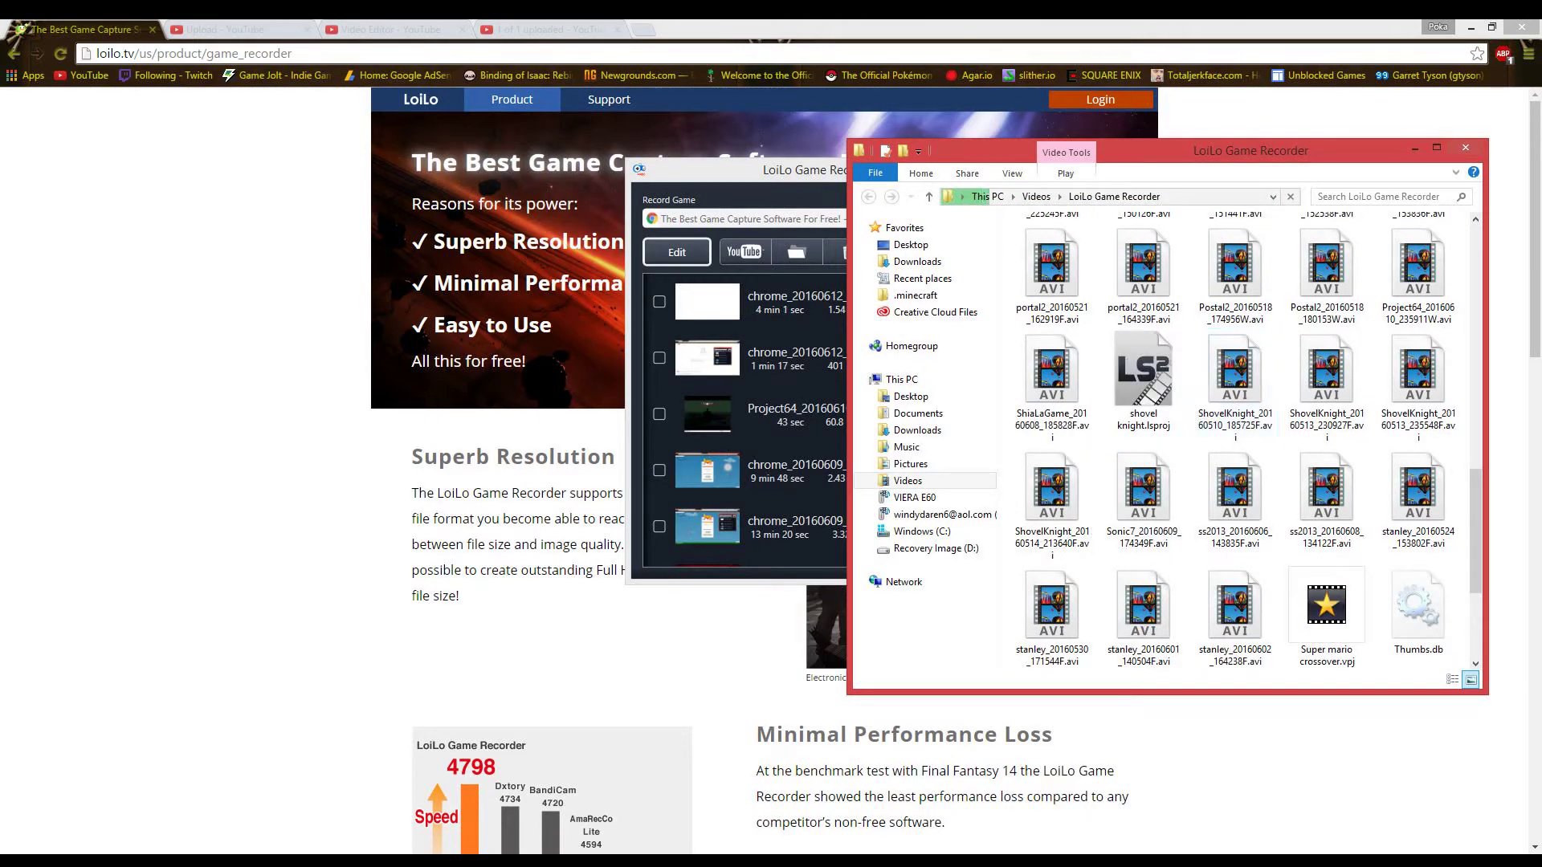
Close the File Explorer window showing the LoiLo Game Recorder videos folder.
click(1465, 147)
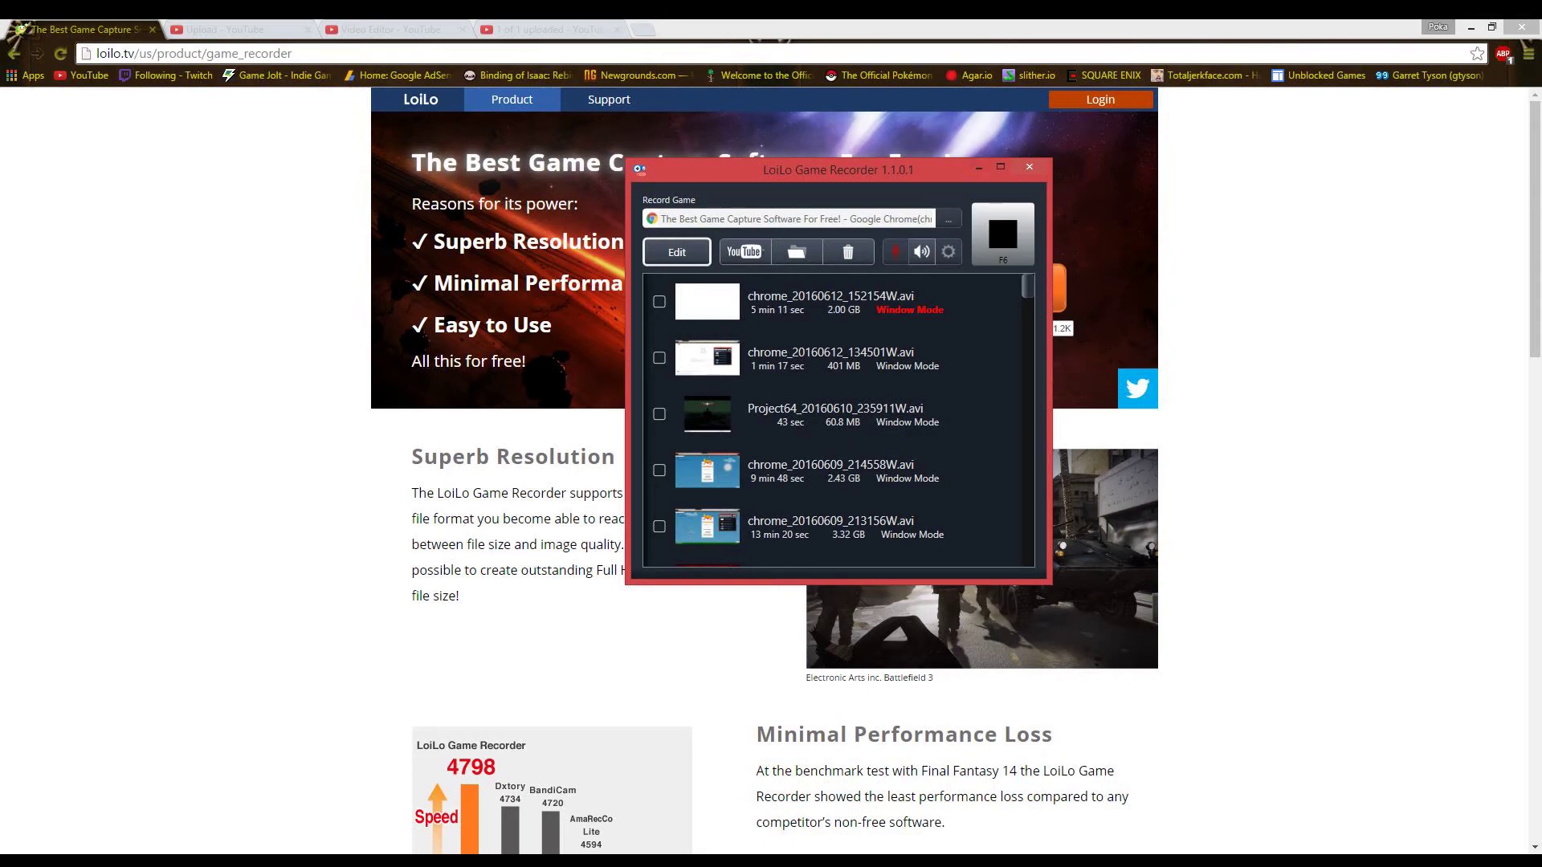
Minimize the recorder and switch Chrome to the YouTube Upload tab.
click(980, 168)
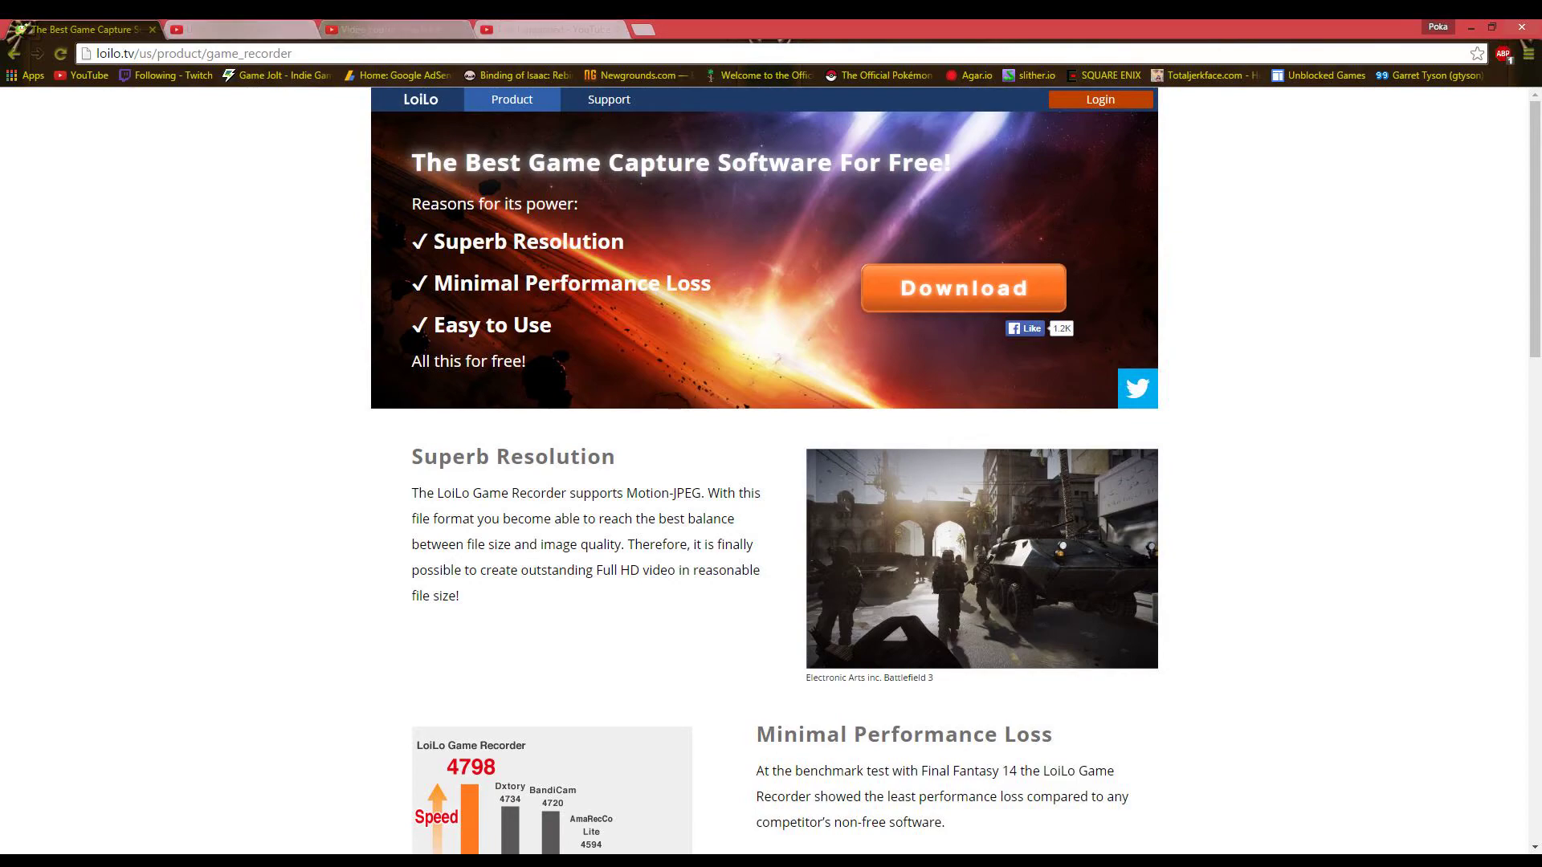
key(ctrl+Tab)
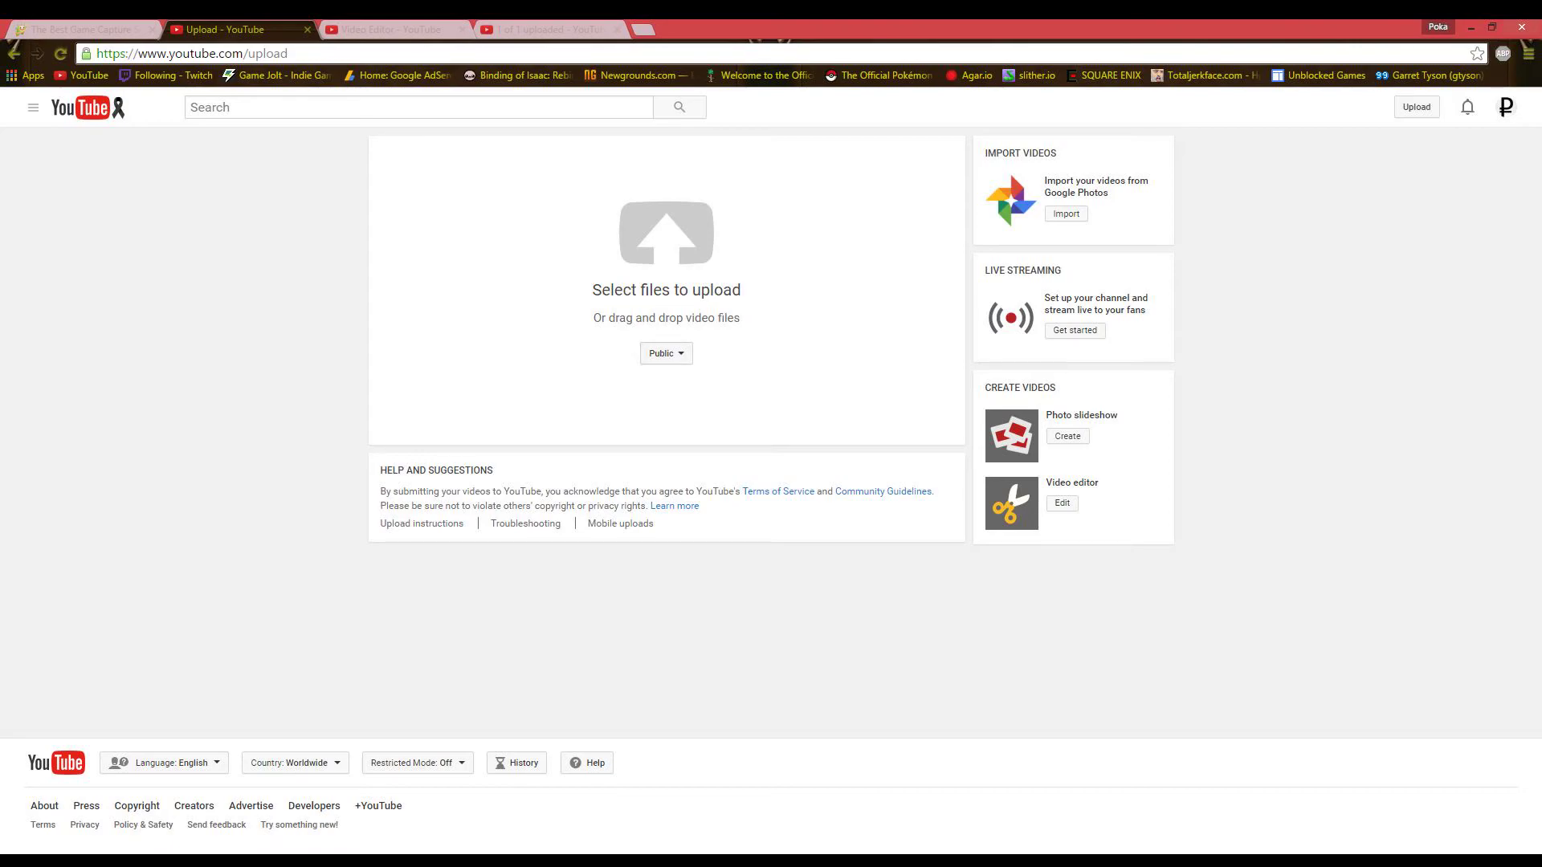
Restore the recorder at top-right and drag chrome_20160612_134501W.avi onto YouTube's upload area.
key(alt+Tab)
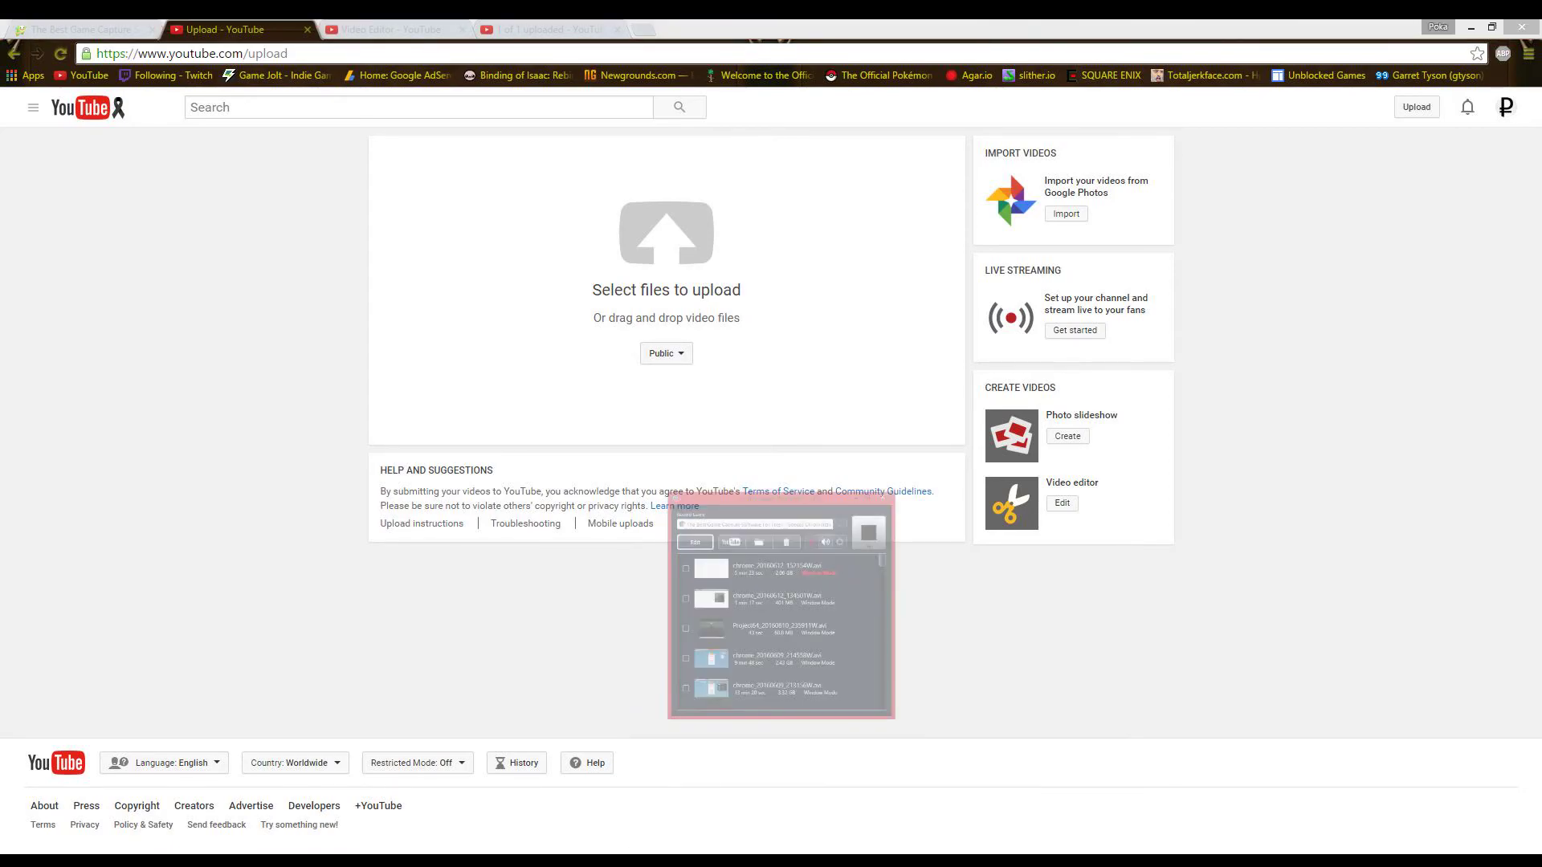
drag(783, 169, 1174, 110)
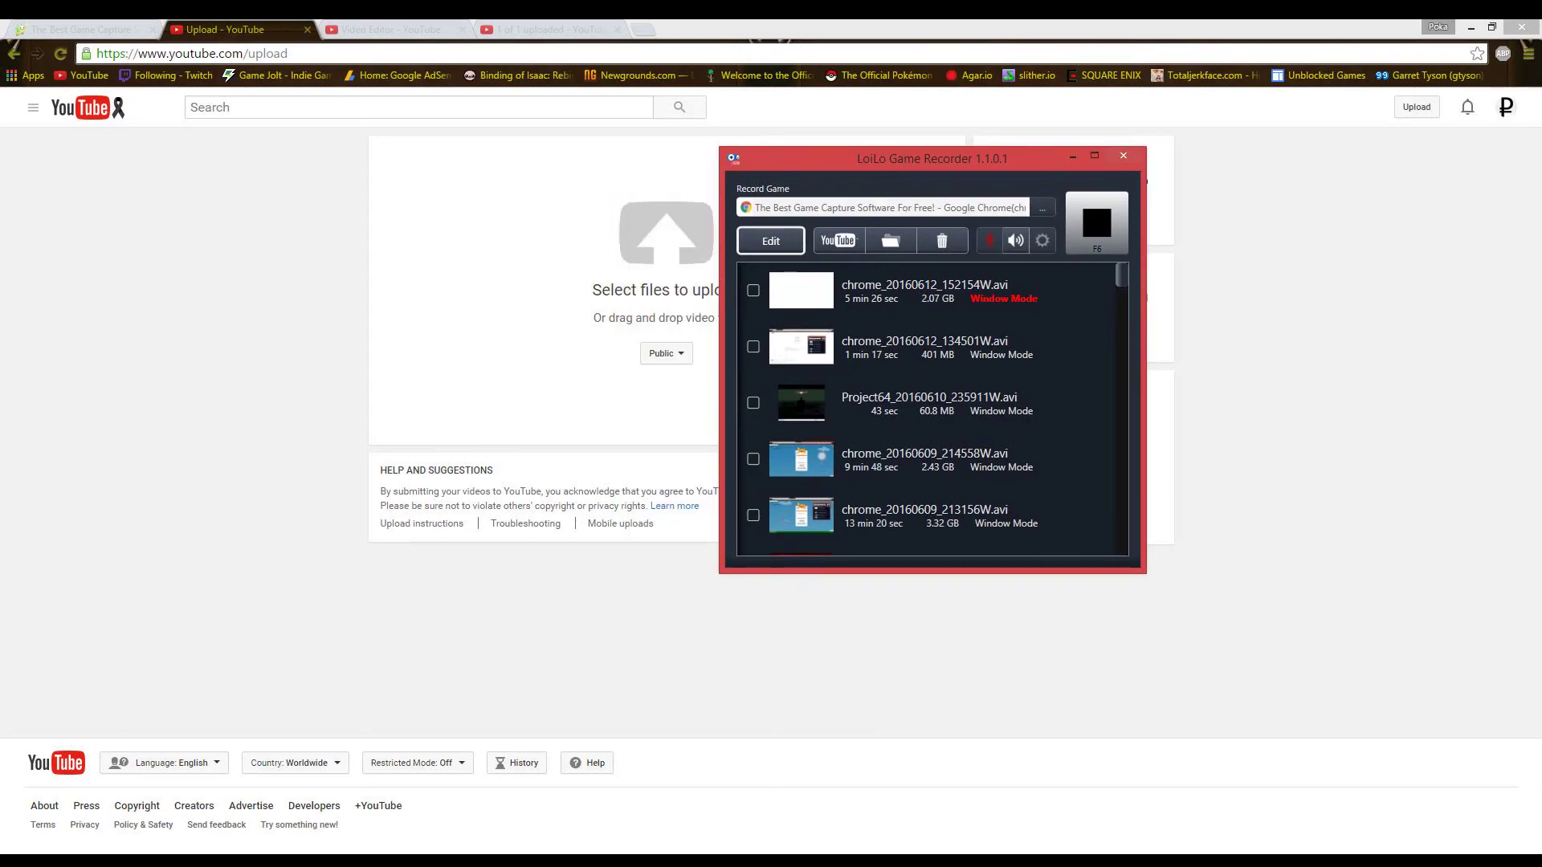
click(1050, 298)
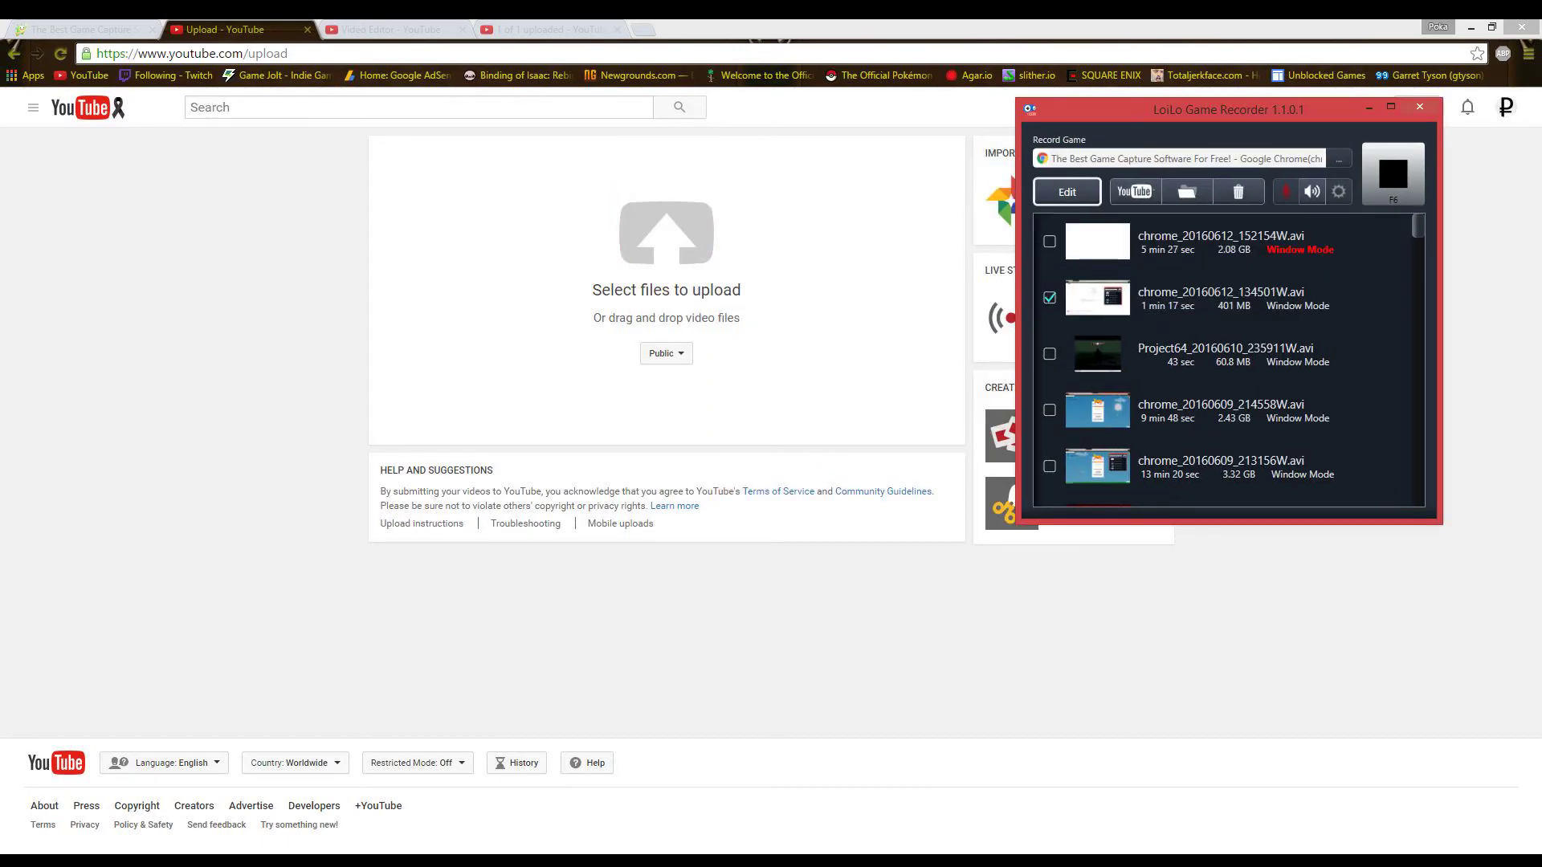
drag(1097, 297, 666, 301)
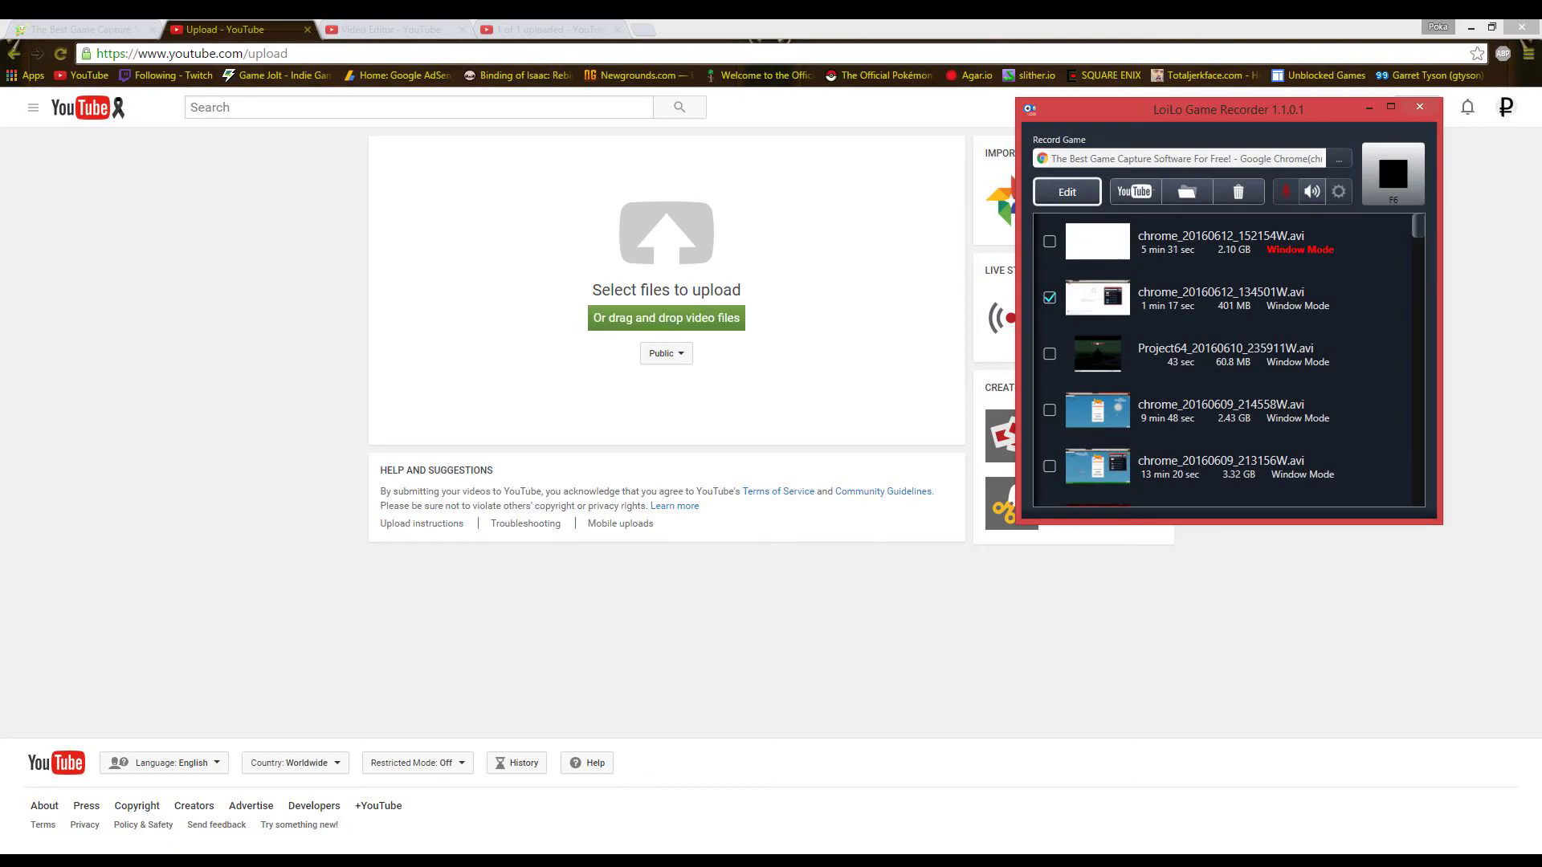
drag(666, 301, 666, 318)
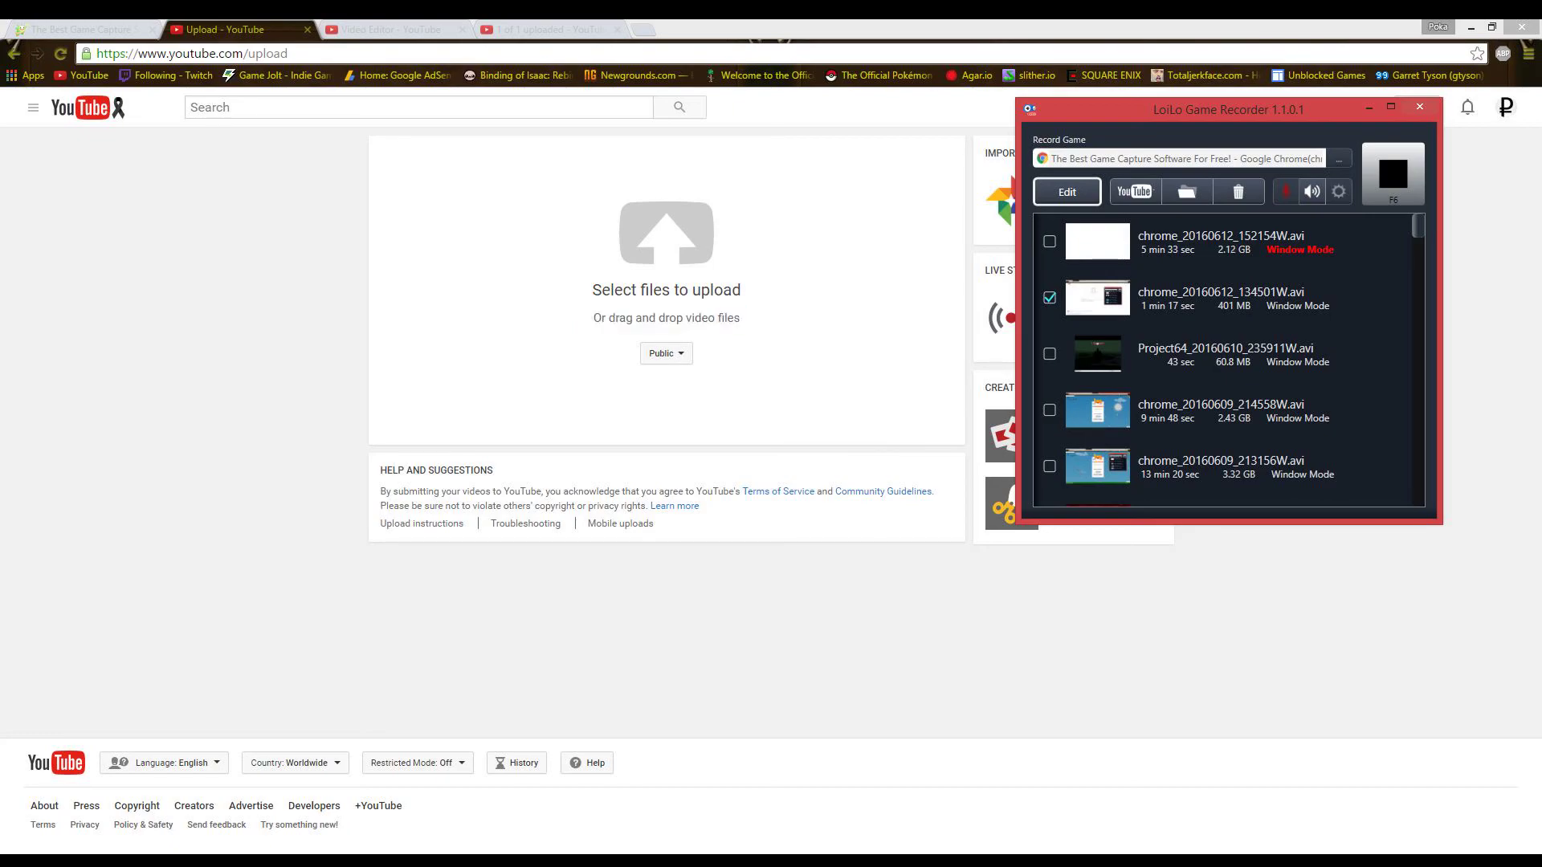